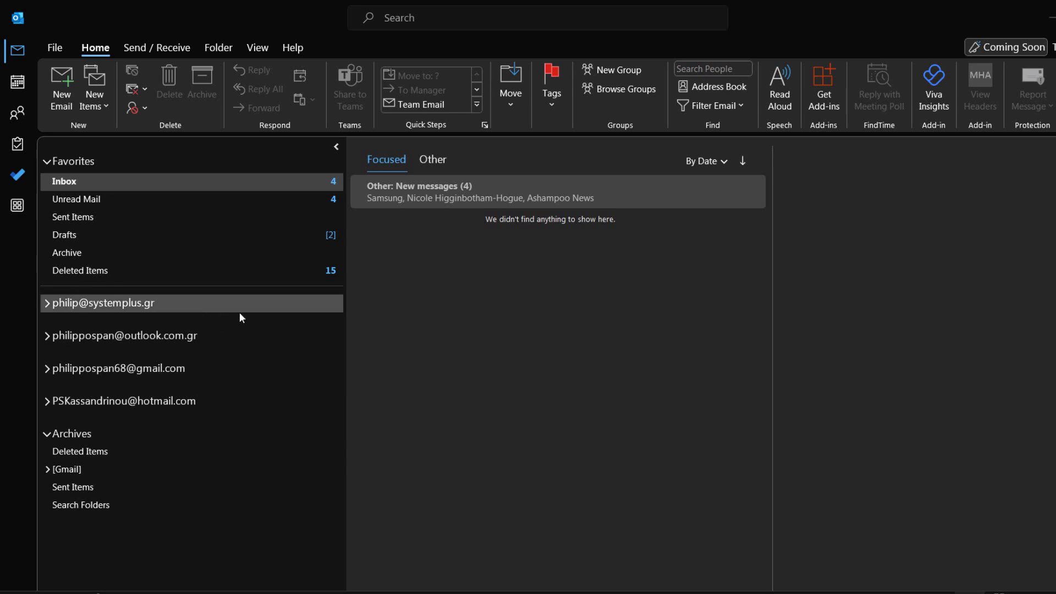
Expand the outlook.com.gr account's folders in the folder pane and open its Inbox
left_click(46, 303)
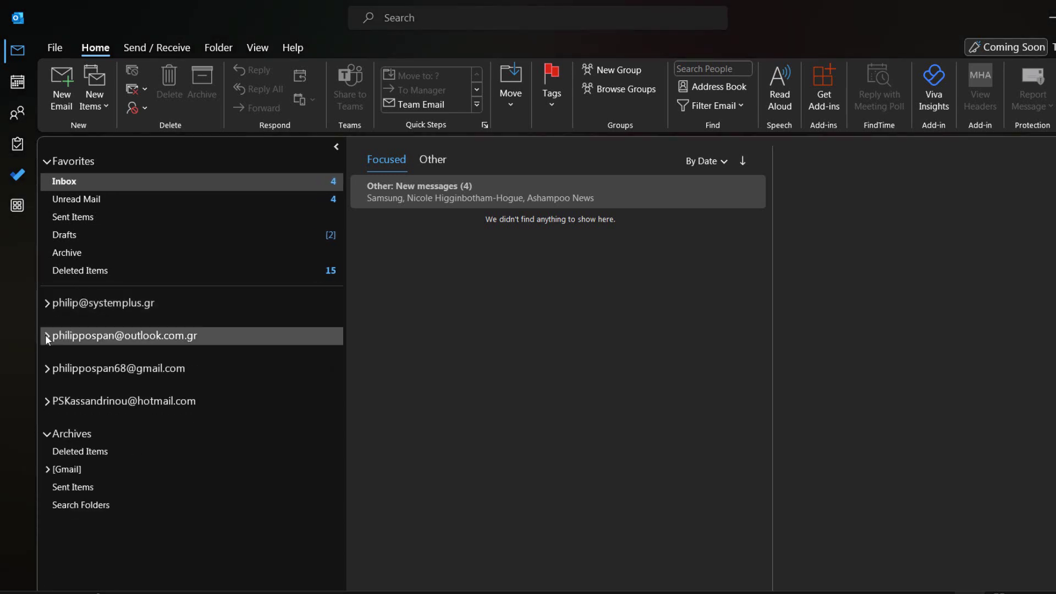
left_click(45, 335)
left_click(45, 335)
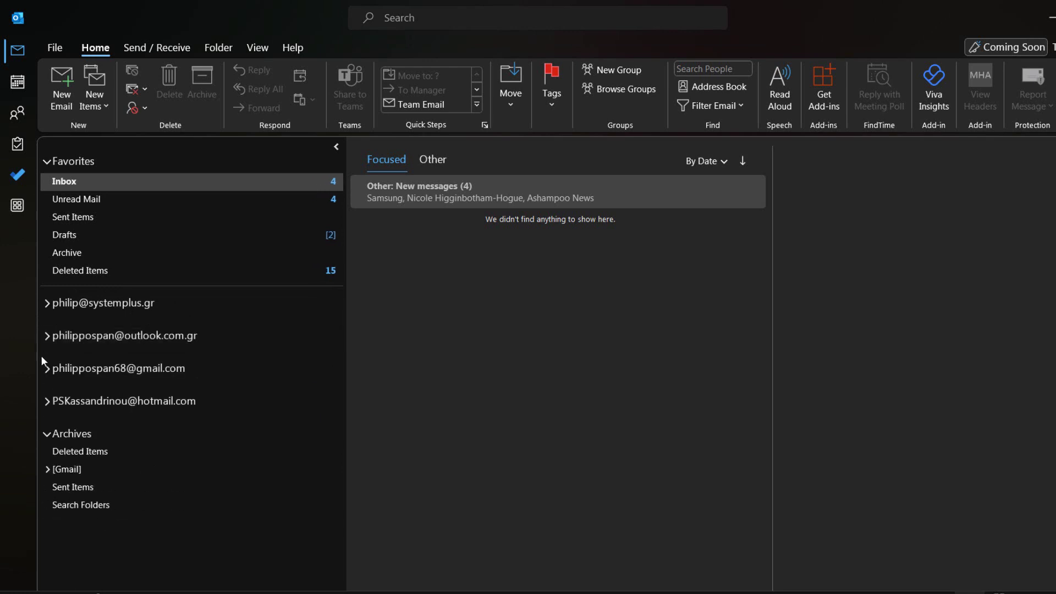
left_click(46, 368)
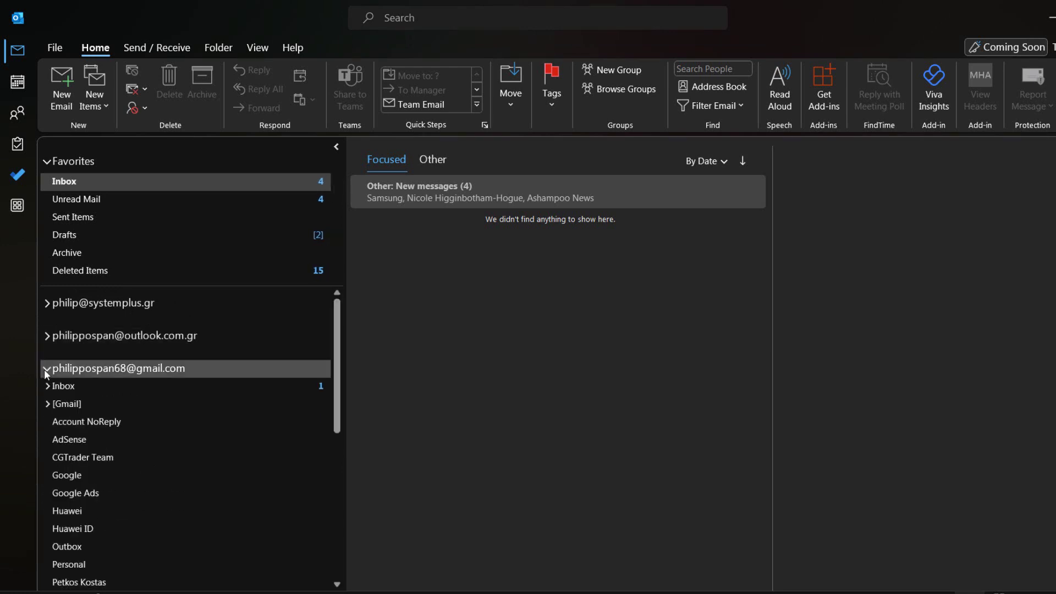
left_click(45, 368)
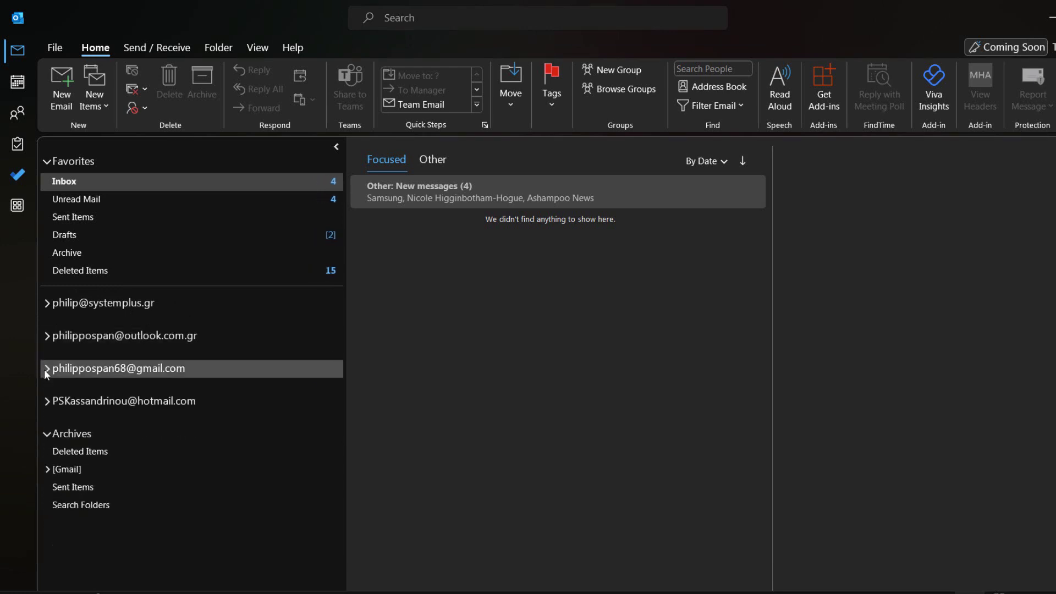
left_click(47, 335)
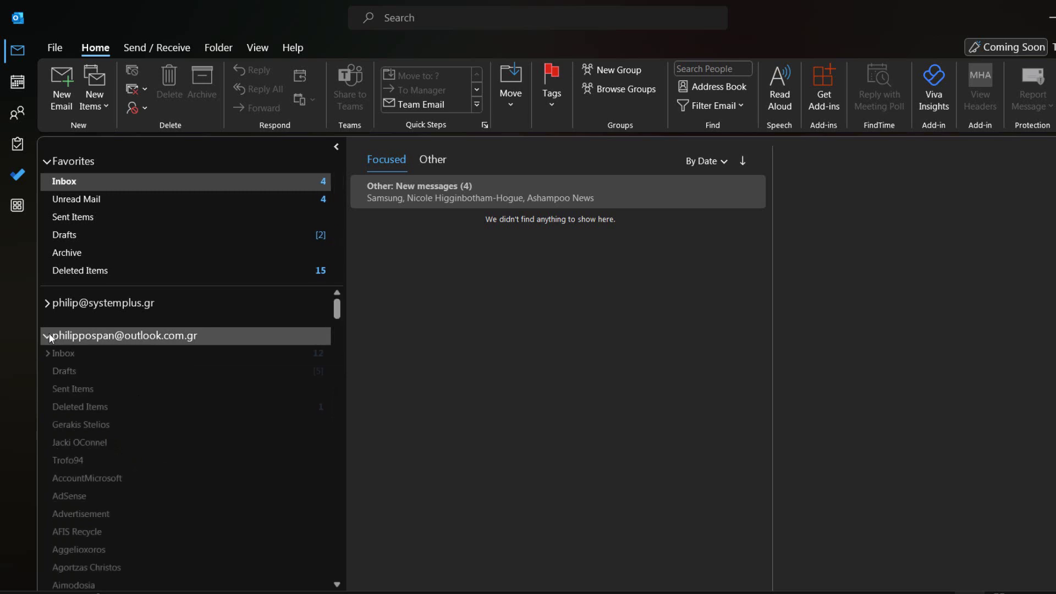
left_click(72, 350)
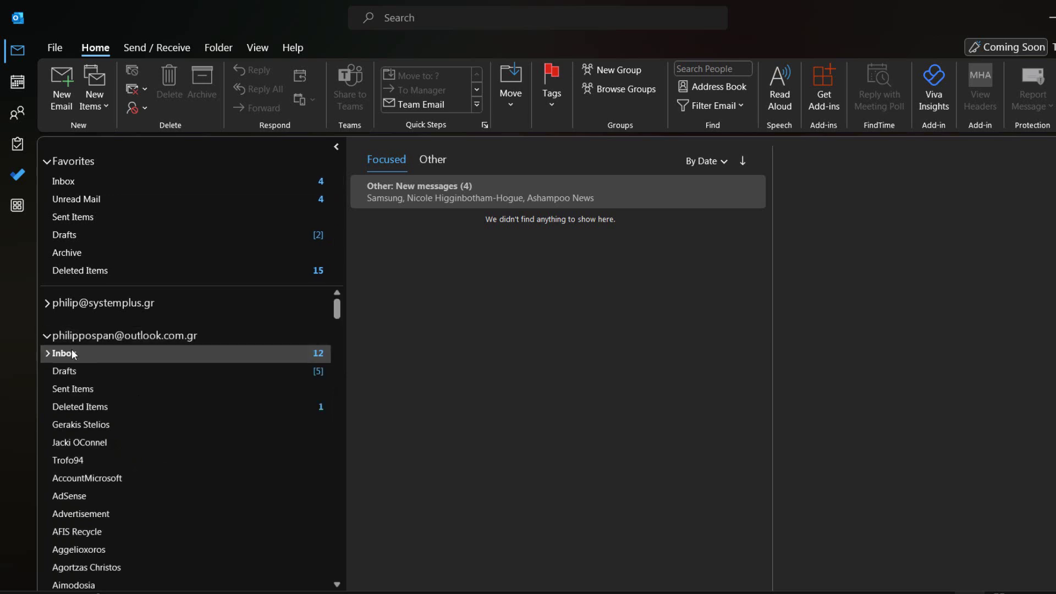
Send your other address an email with subject 'Hello' and body 'Hello, how are you?'
left_click(69, 94)
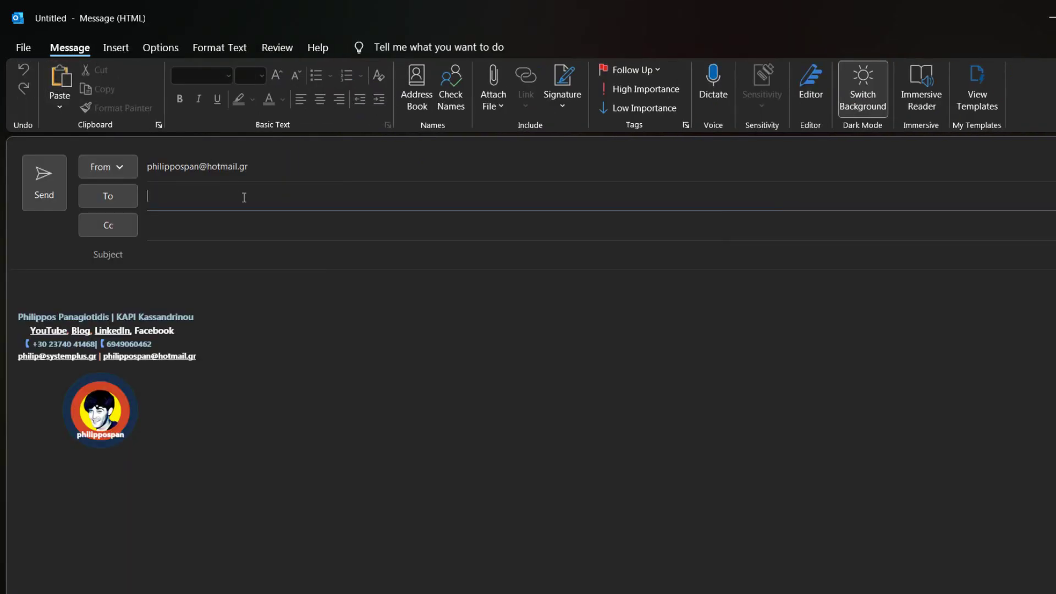
type("phil")
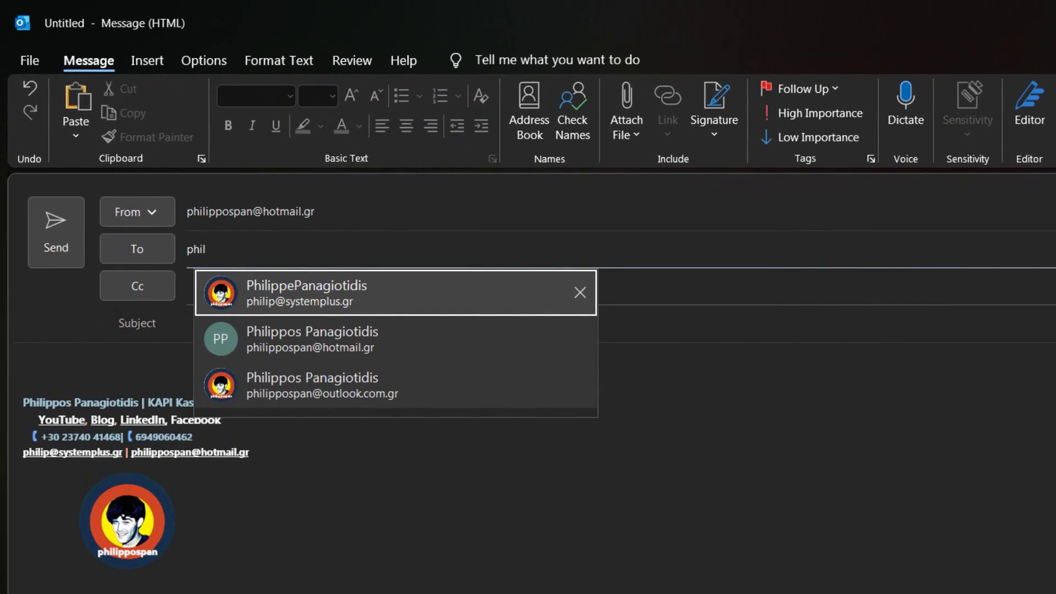
left_click(336, 290)
left_click(330, 319)
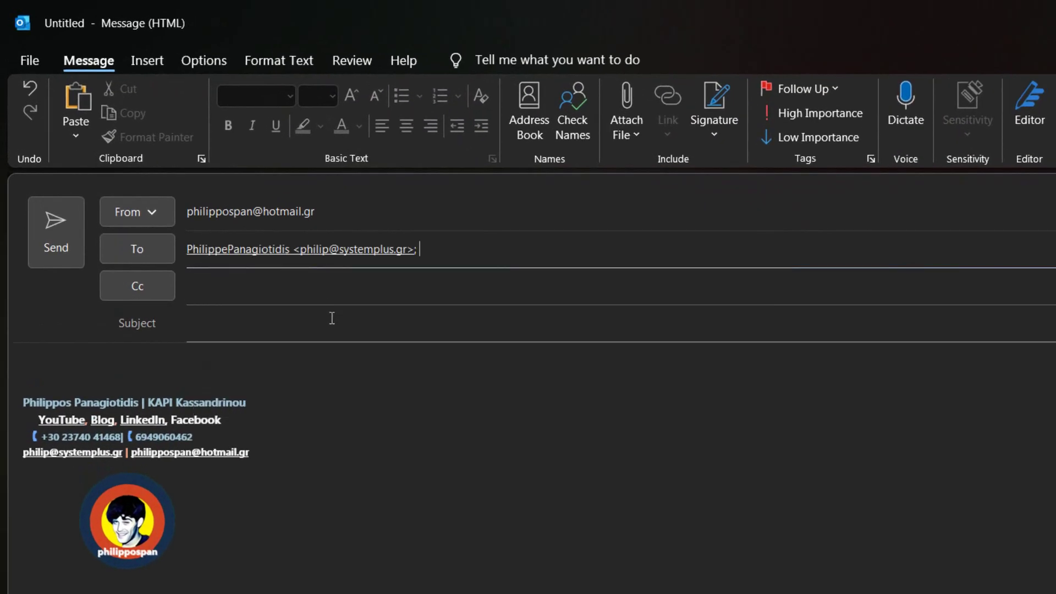
type("Hello")
key("Tab")
type("Hello, how are you?")
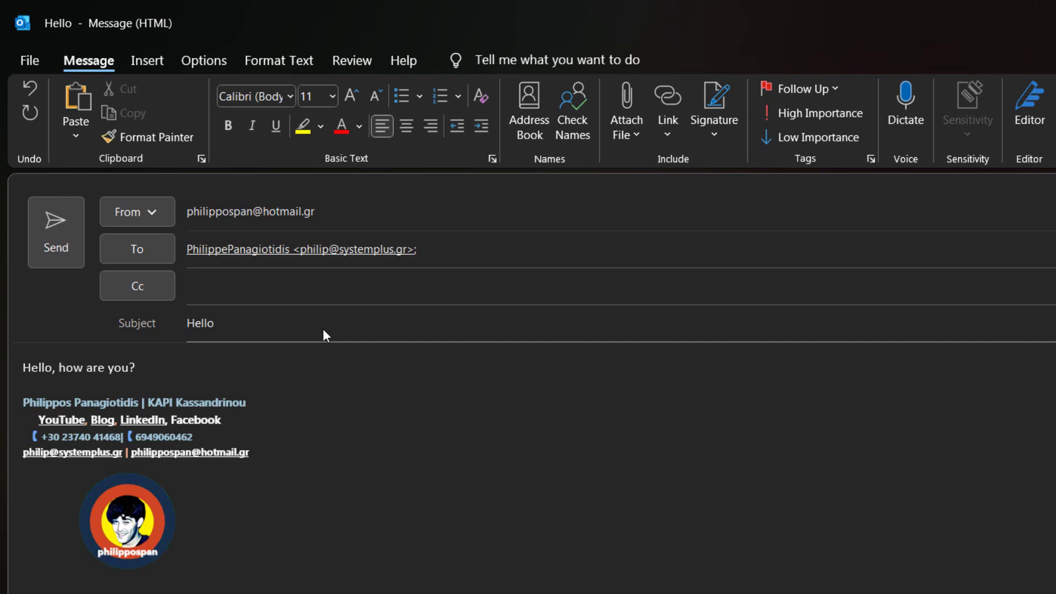
left_click(52, 221)
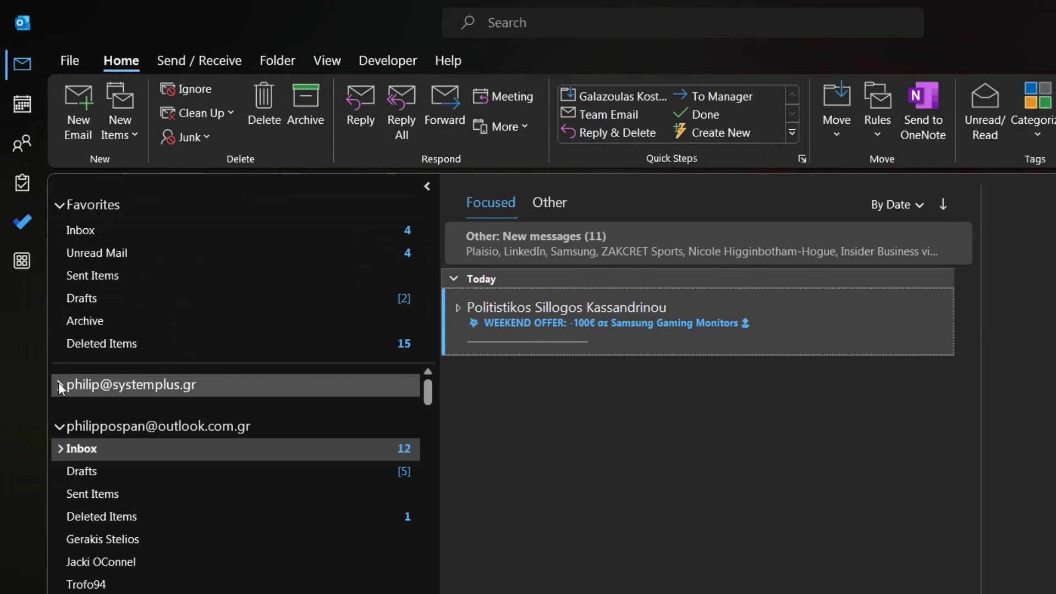
Open the receiving work account's Inbox and preview the new Hello message under Focused
left_click(59, 383)
left_click(84, 406)
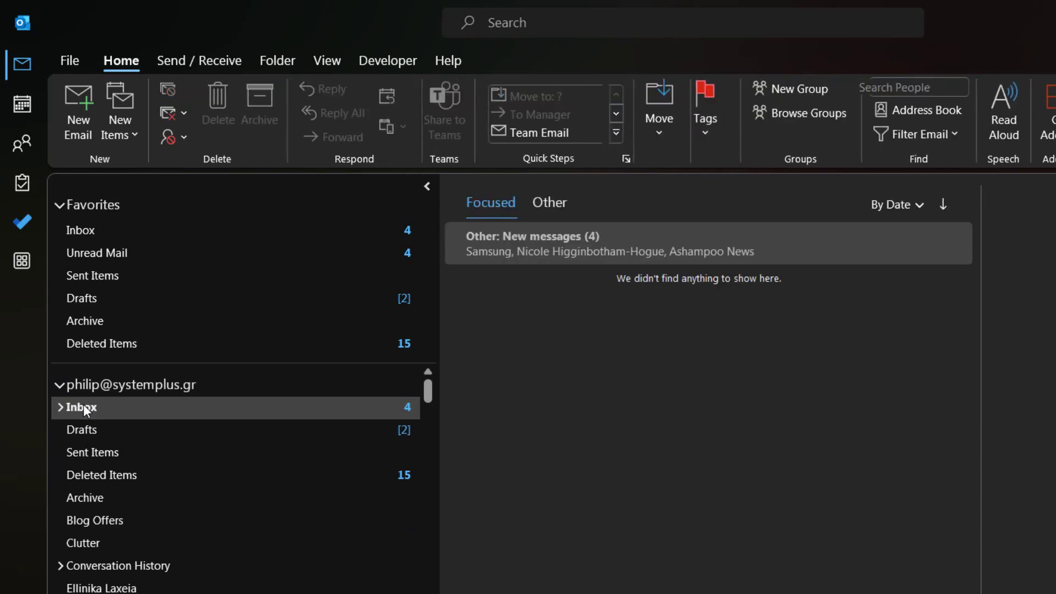
left_click(566, 204)
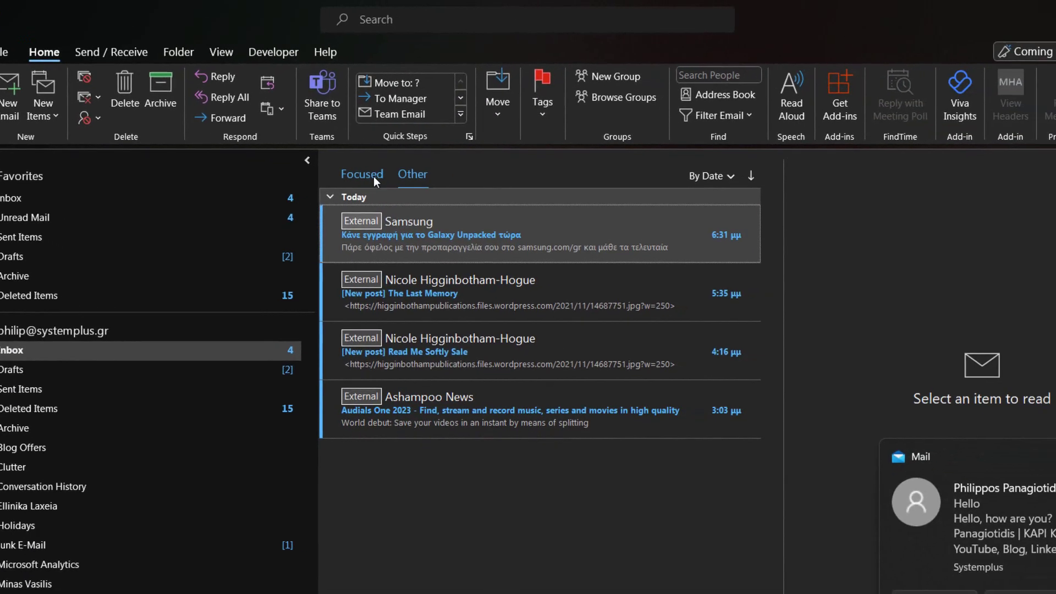
left_click(374, 176)
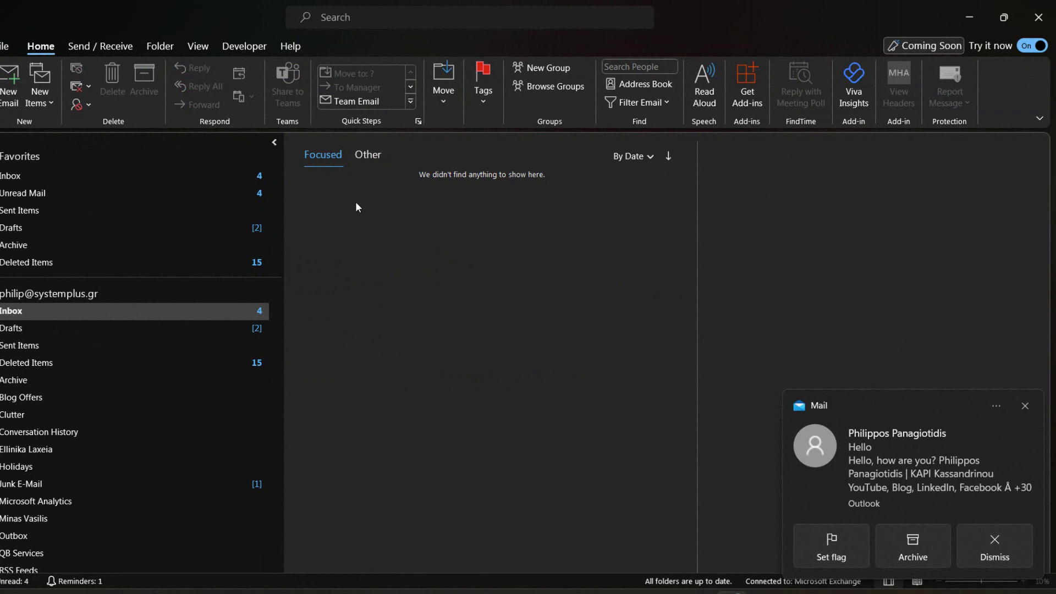
left_click(356, 201)
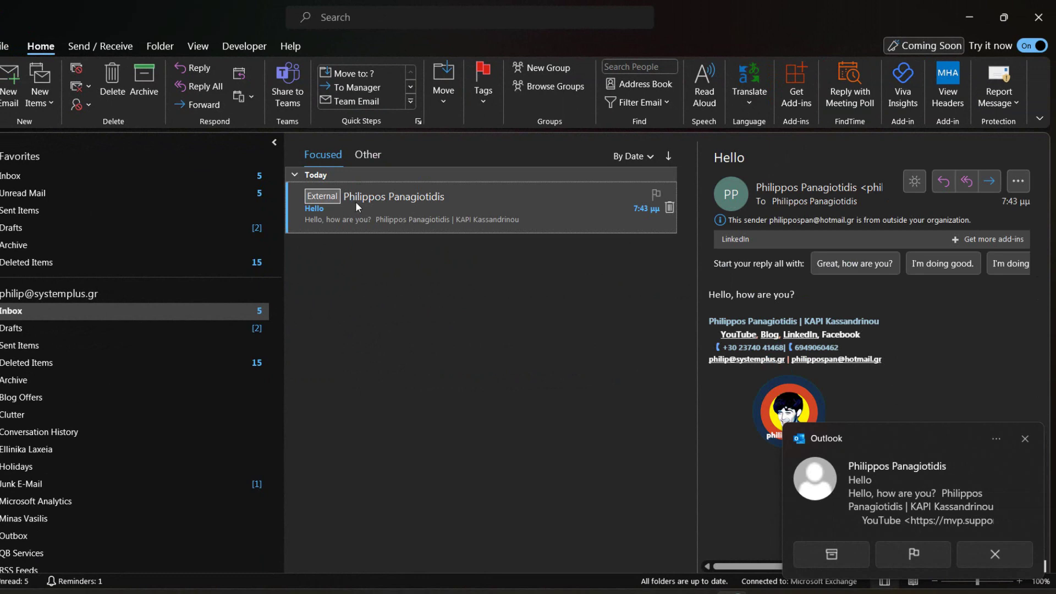
Open the Hello email in a separate message window showing suggested replies
double_click(356, 201)
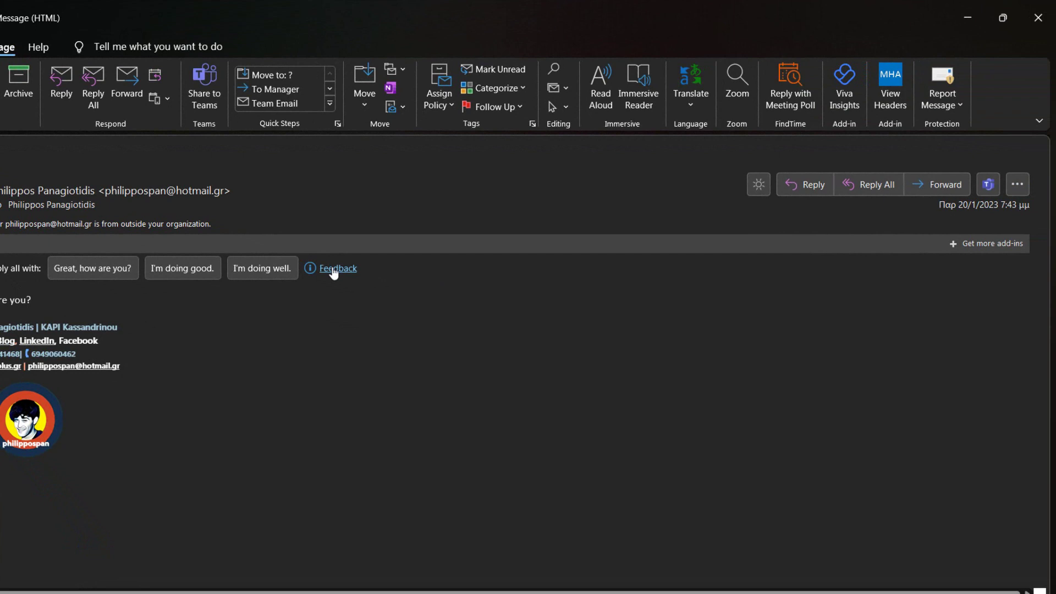
left_click(334, 269)
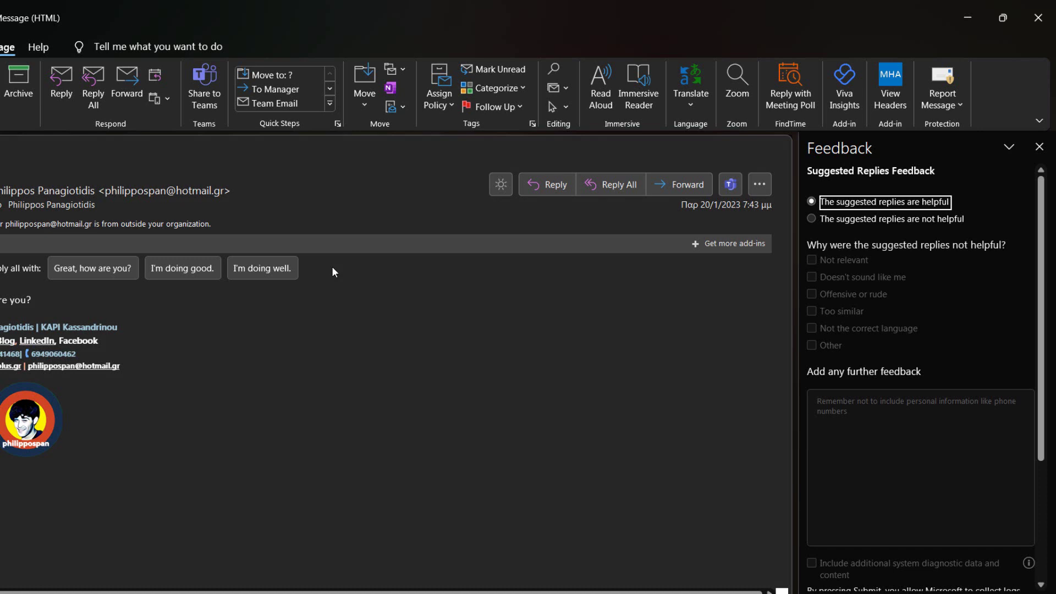
left_click(1039, 146)
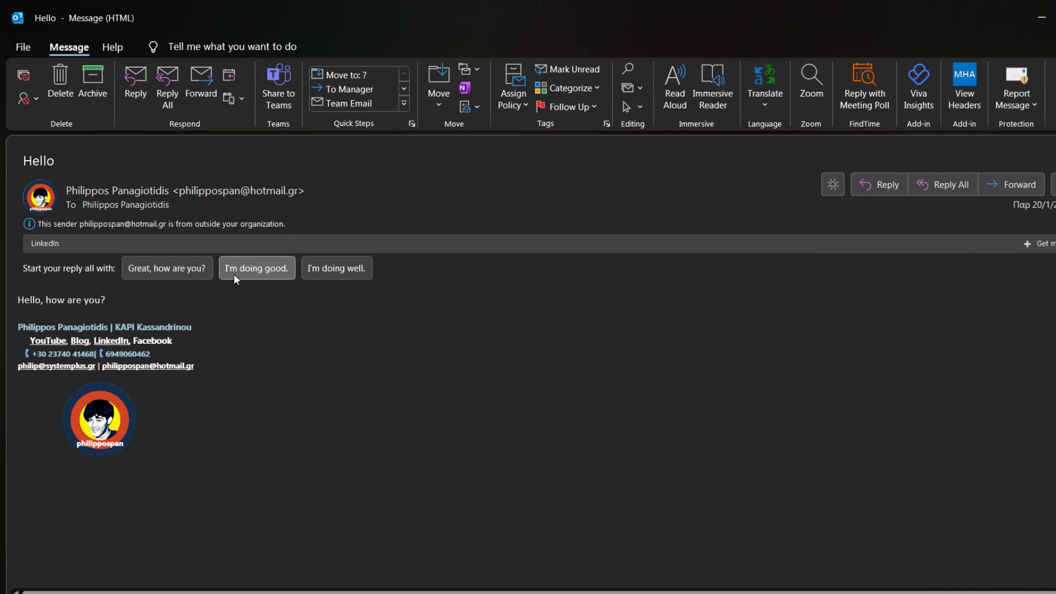
Reply with the suggestion 'Great, how are you?', send it, and close the Hello message
left_click(176, 266)
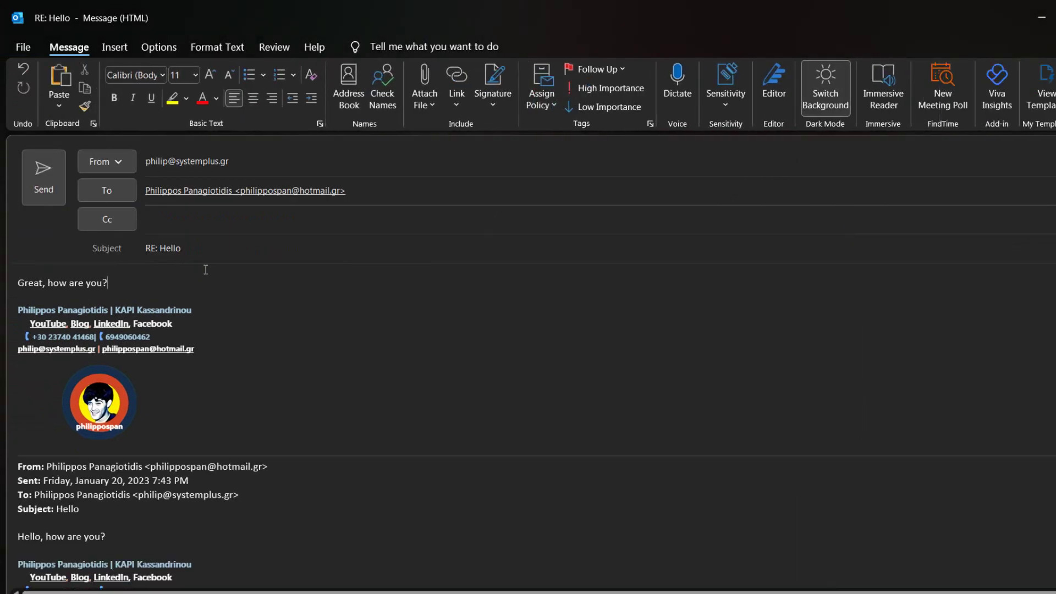
left_click(46, 177)
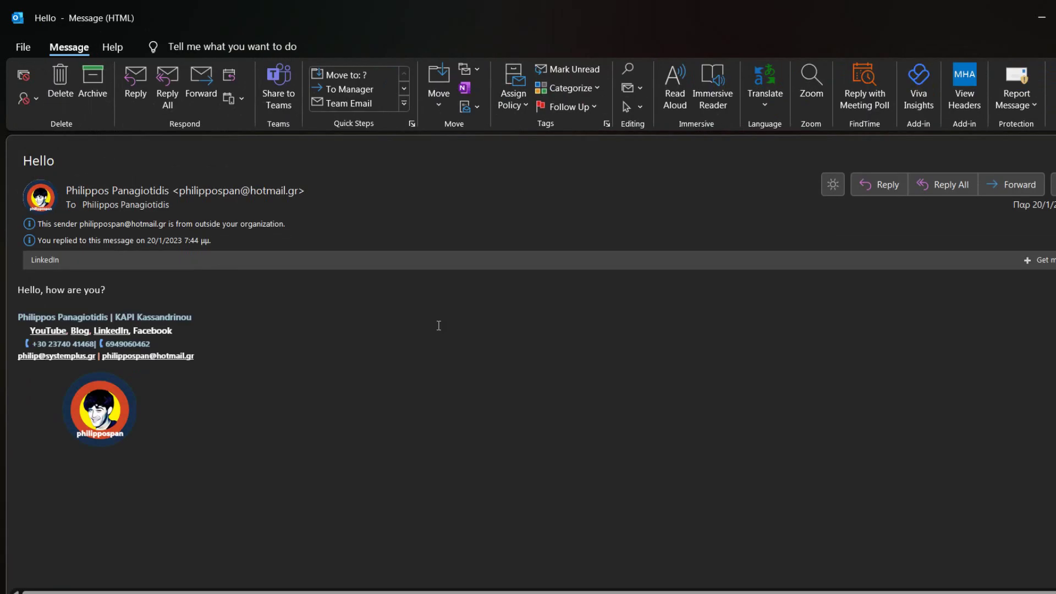
key("Escape")
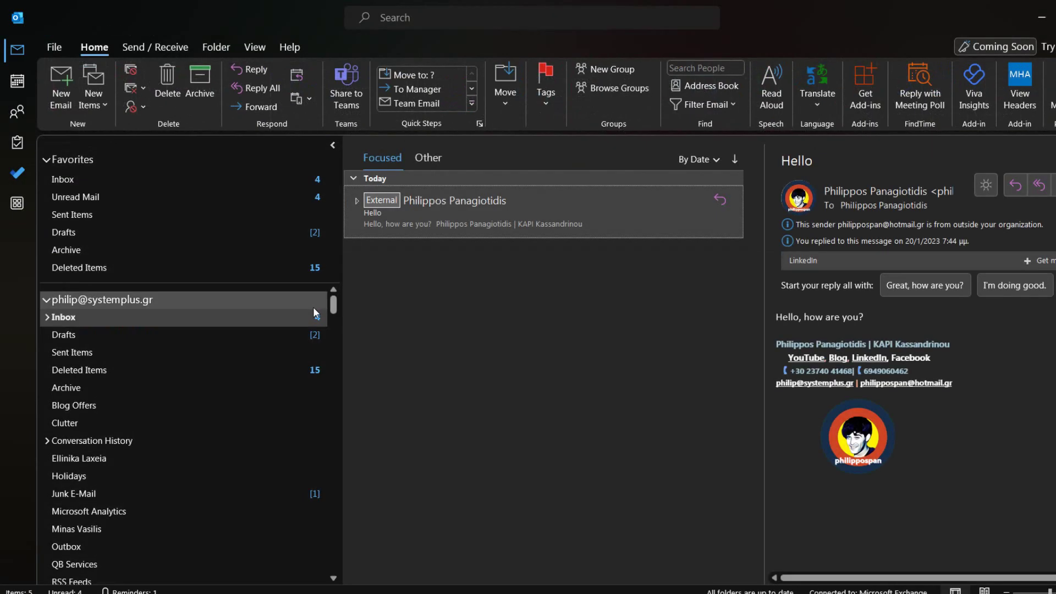
Start a new email from the personal account with the subject 'Meeting'
left_click(46, 299)
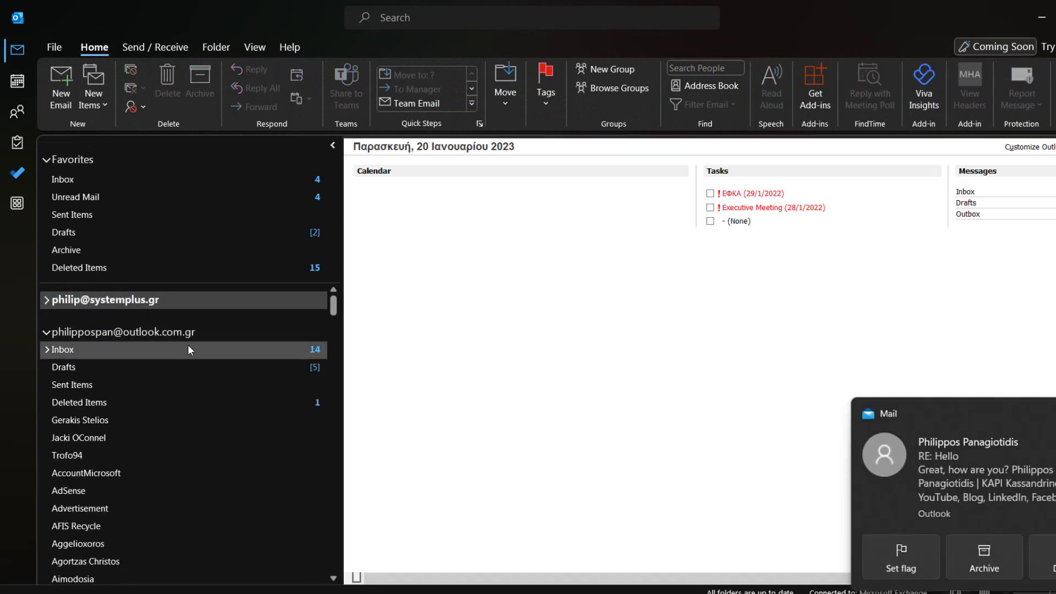
left_click(46, 350)
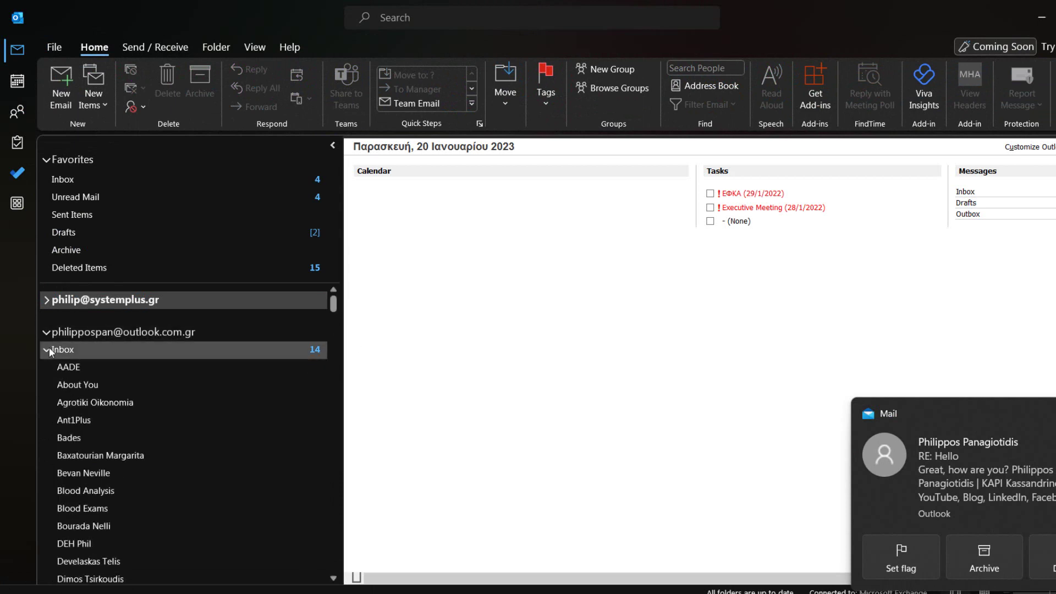
left_click(61, 88)
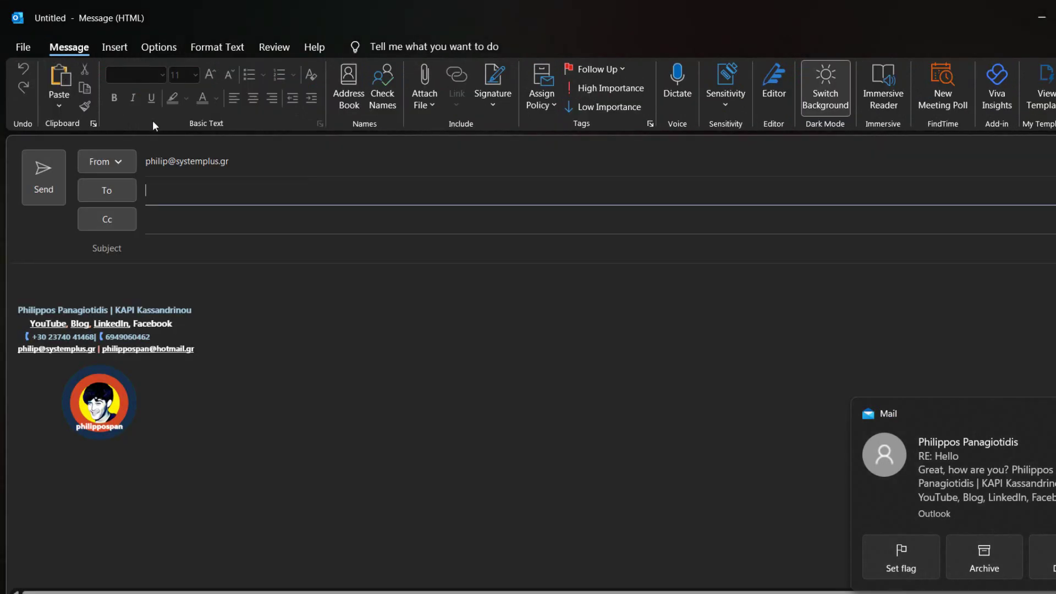
left_click(202, 253)
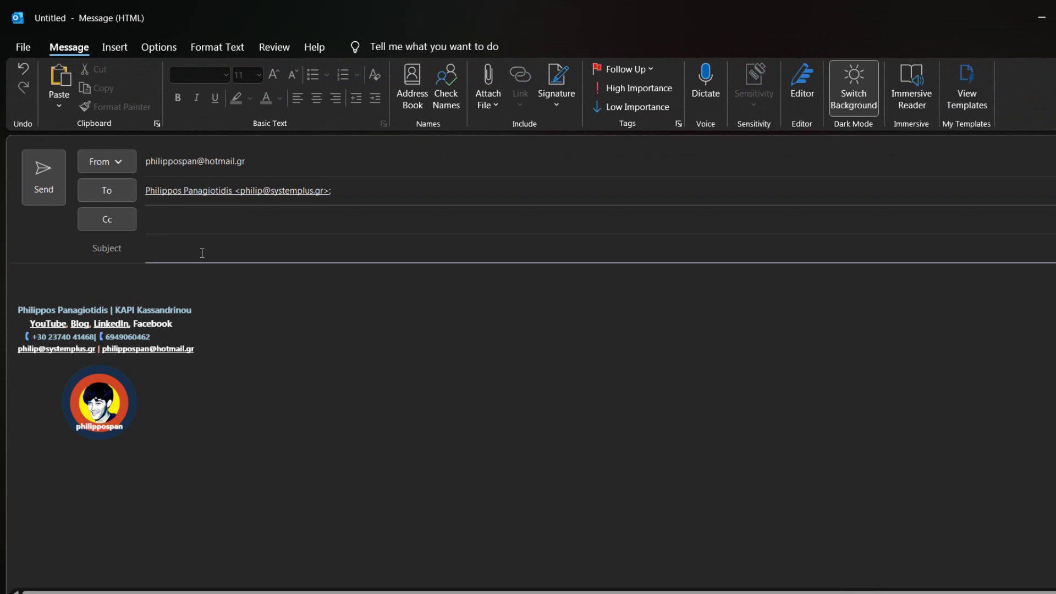
type("Meeting")
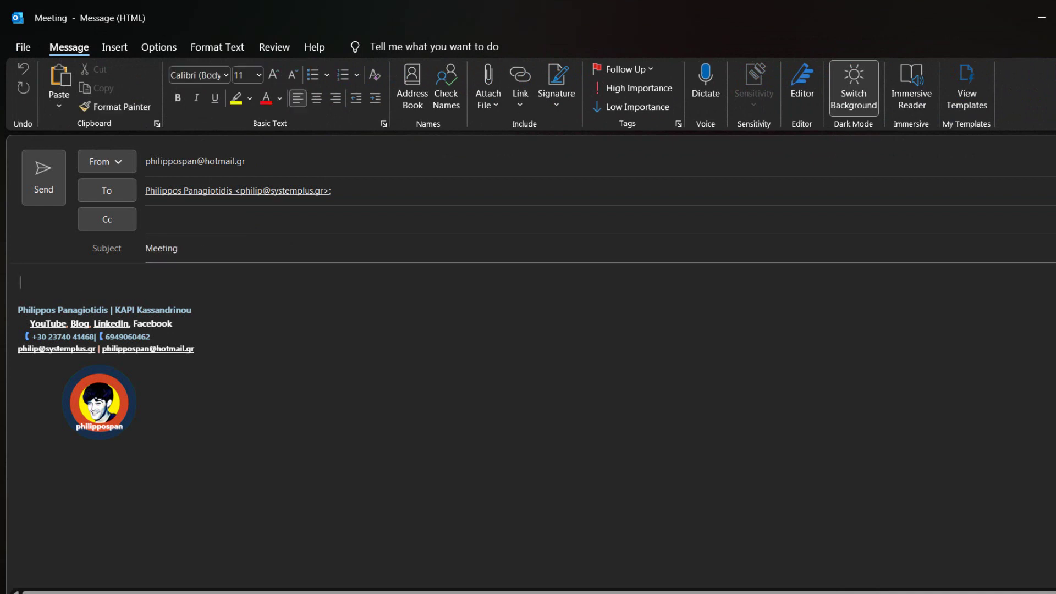
Write the body 'This is a reminder for the appointment that we have scheduled.'
type("This is a rm")
key("BackSpace")
key("BackSpace")
type("e")
key("BackSpace")
type("reminder")
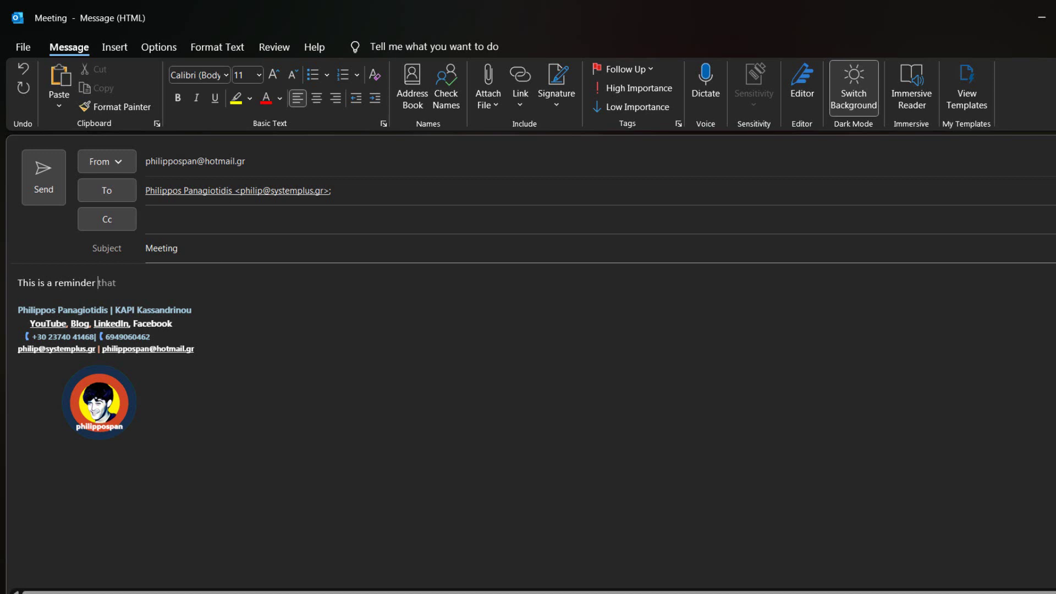
type(" for the app")
key("Tab")
type("that we h")
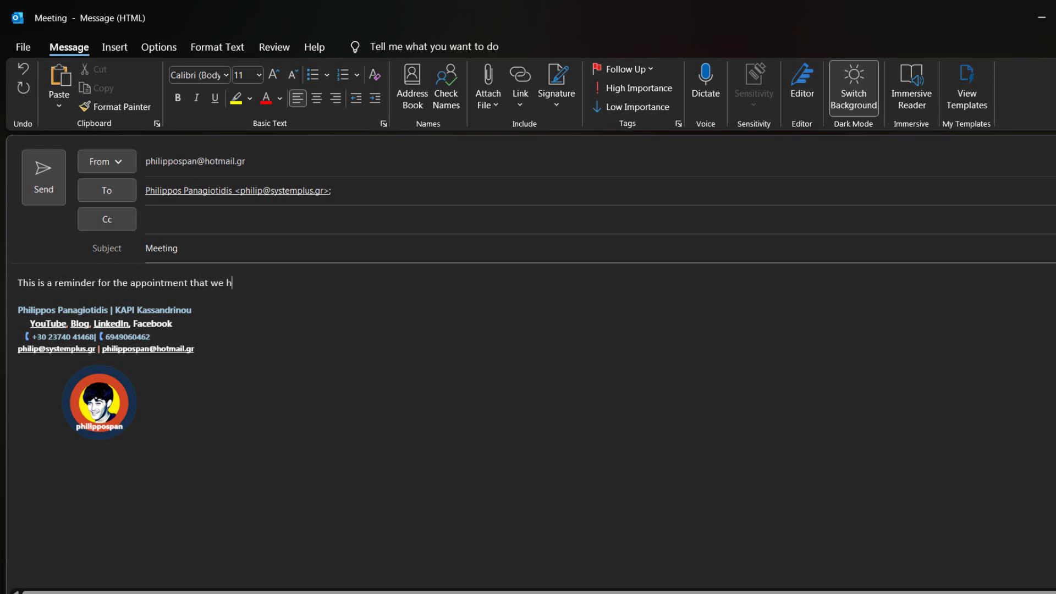
type("ave scheduled.")
Send the Meeting reminder, then open it from the work account's Inbox in its own window
left_click(51, 173)
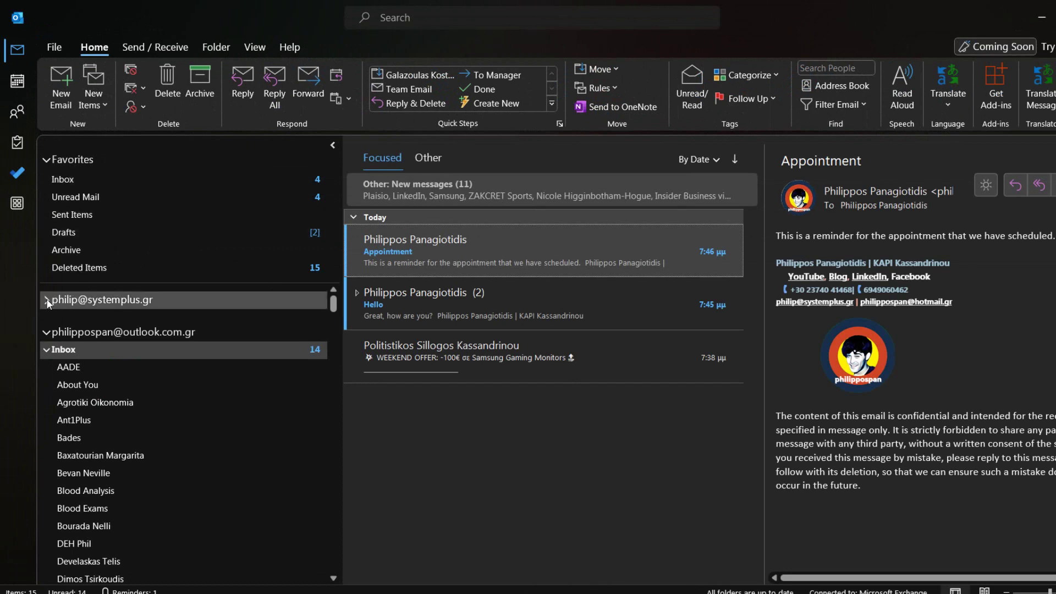
left_click(47, 301)
left_click(87, 315)
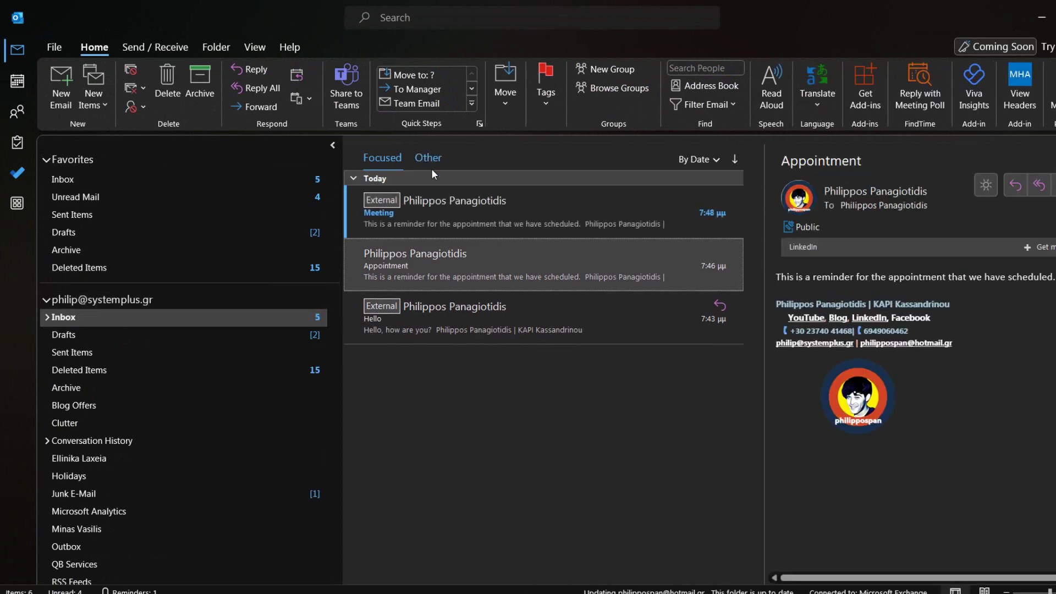
left_click(393, 214)
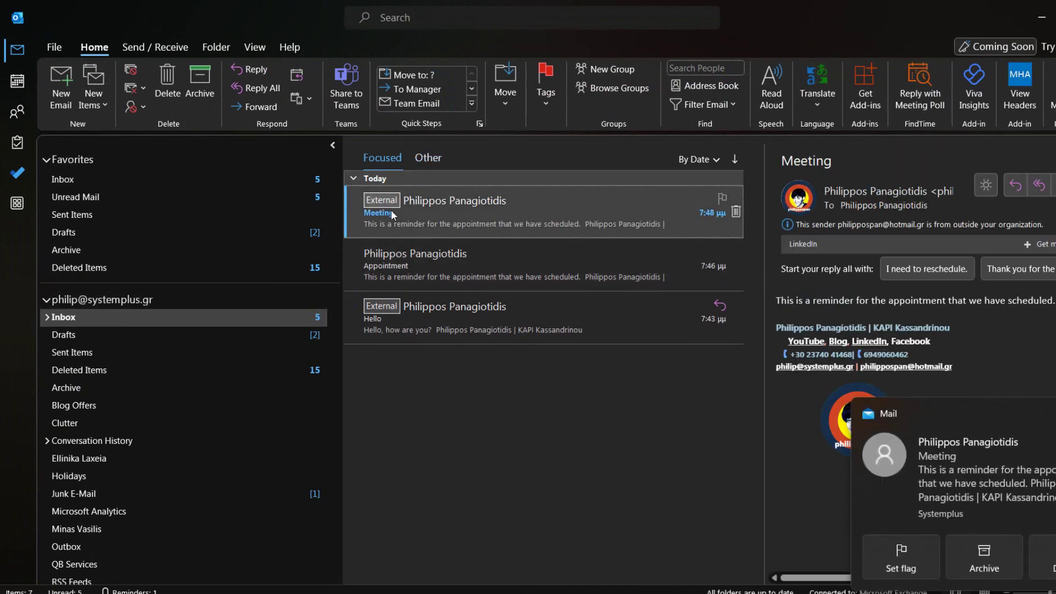
double_click(393, 214)
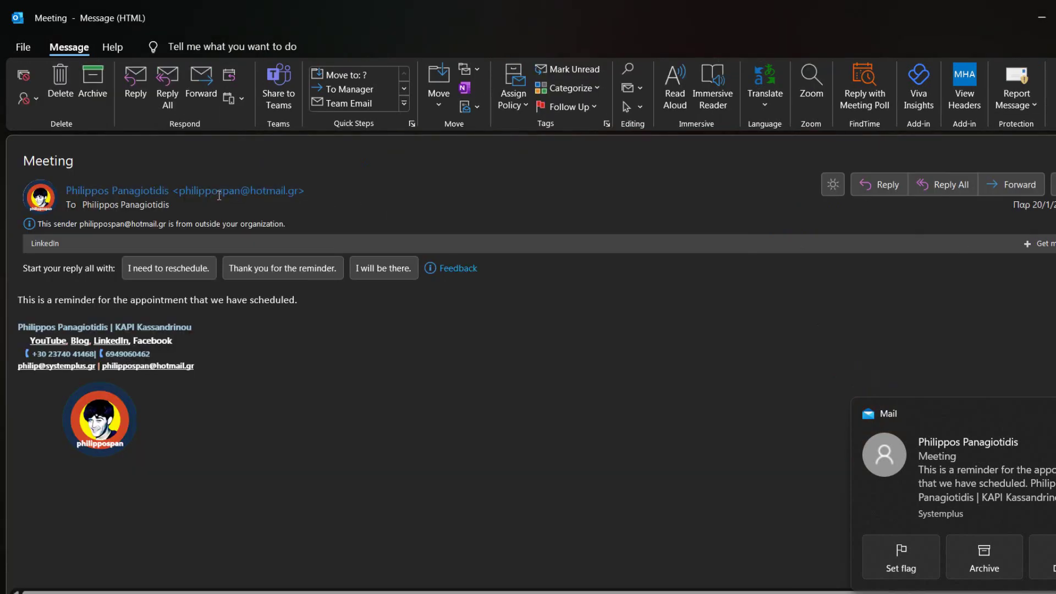
mouse_move(151, 204)
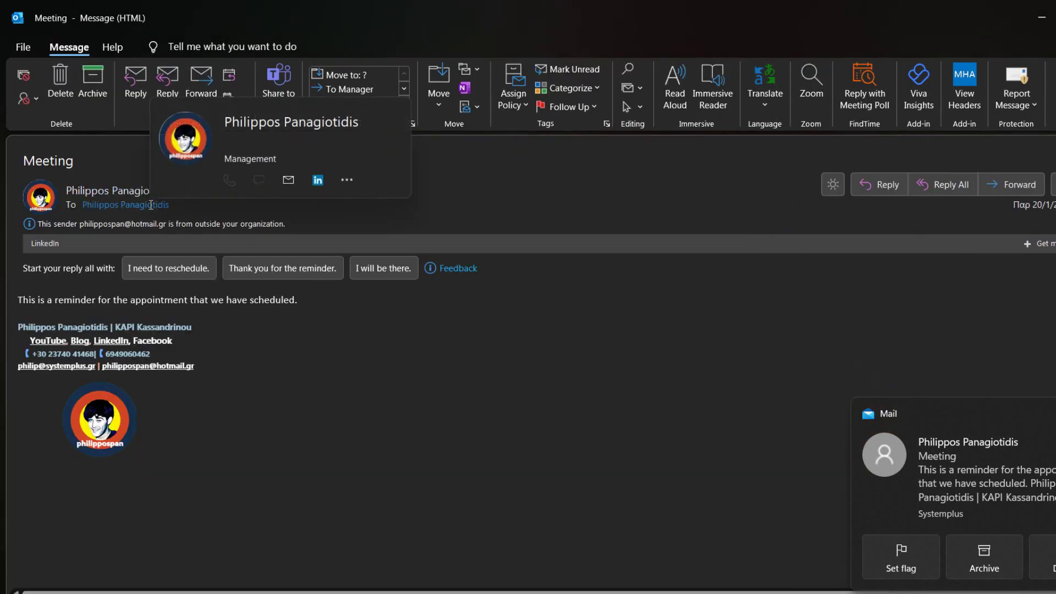
Reply using the 'I will be there.' suggestion, check the reply text, and send it
left_click(397, 268)
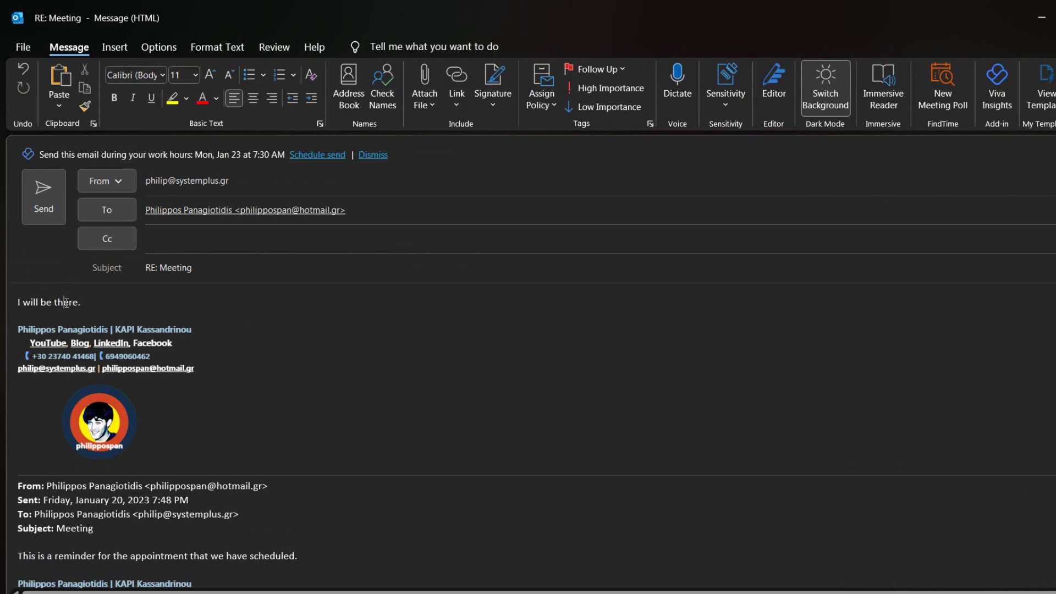
double_click(65, 302)
triple_click(55, 302)
left_click(119, 307)
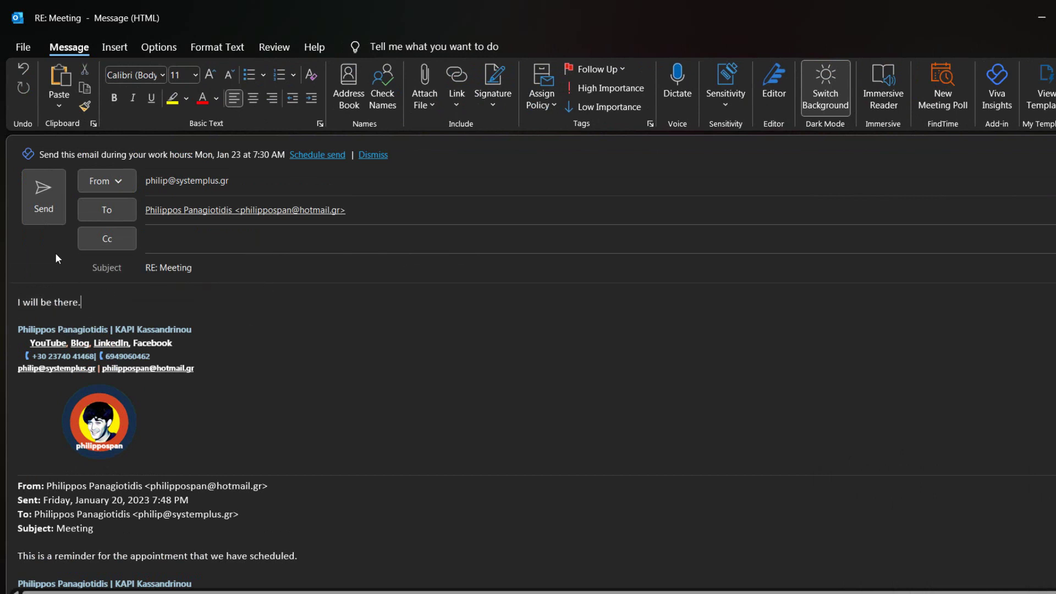
left_click(44, 190)
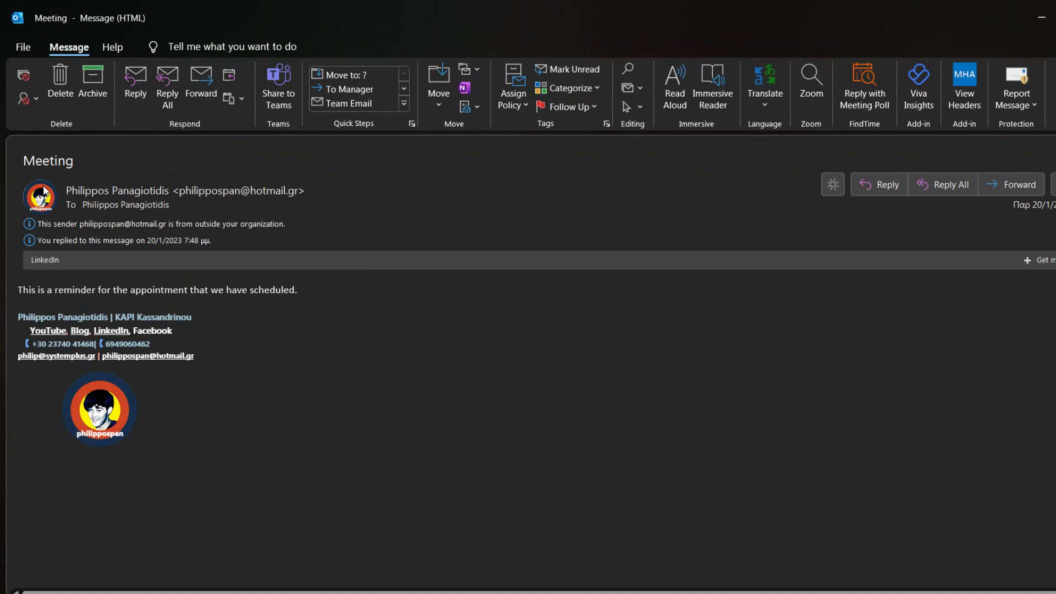